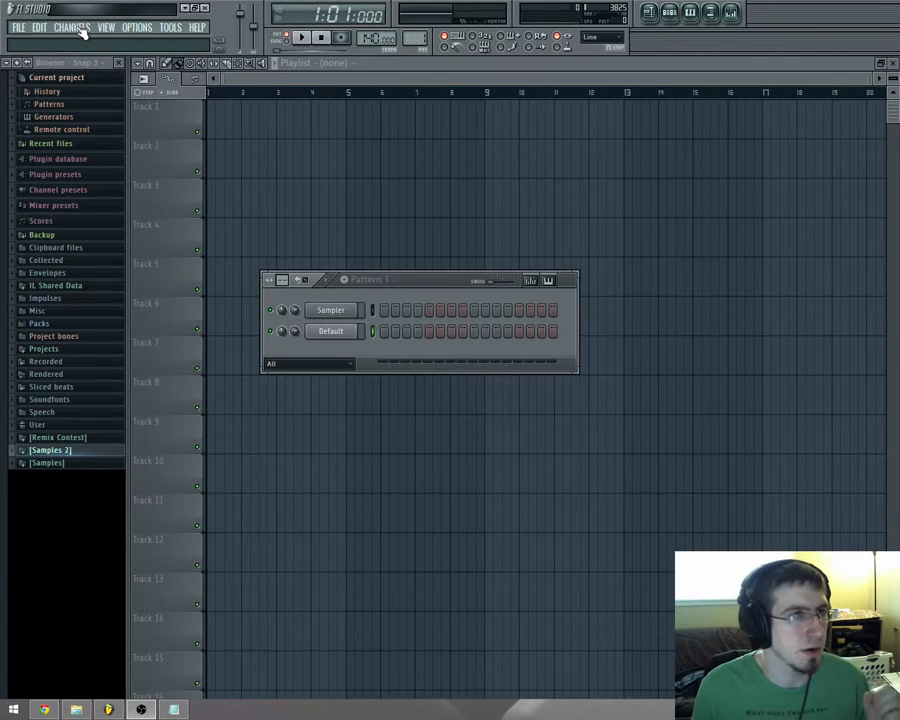
Add a Sytrus synthesizer channel to the project and audition it with a couple of notes
left_click(72, 28)
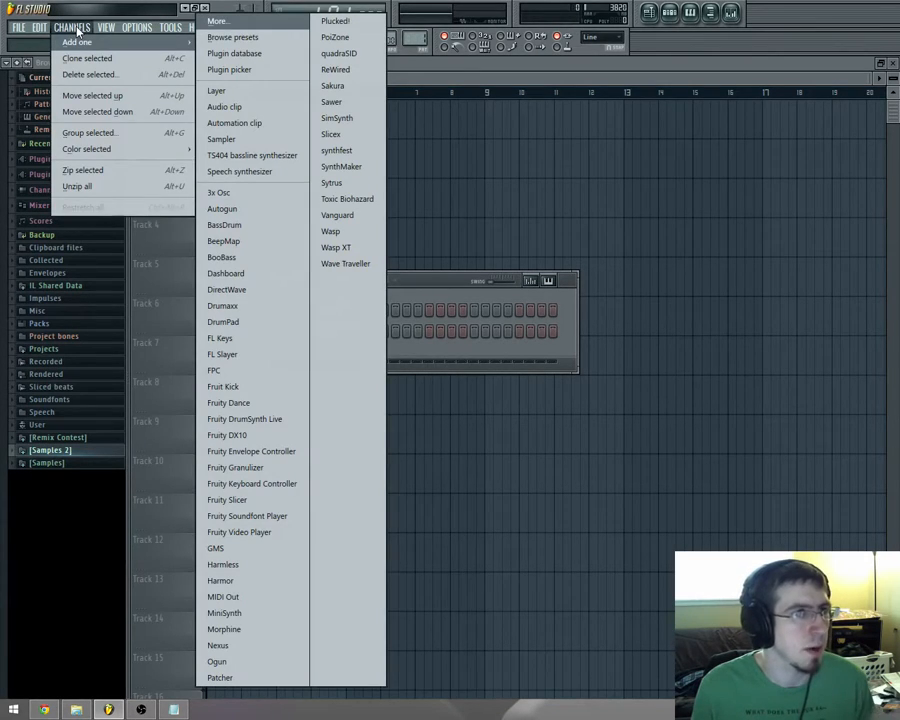
left_click(350, 190)
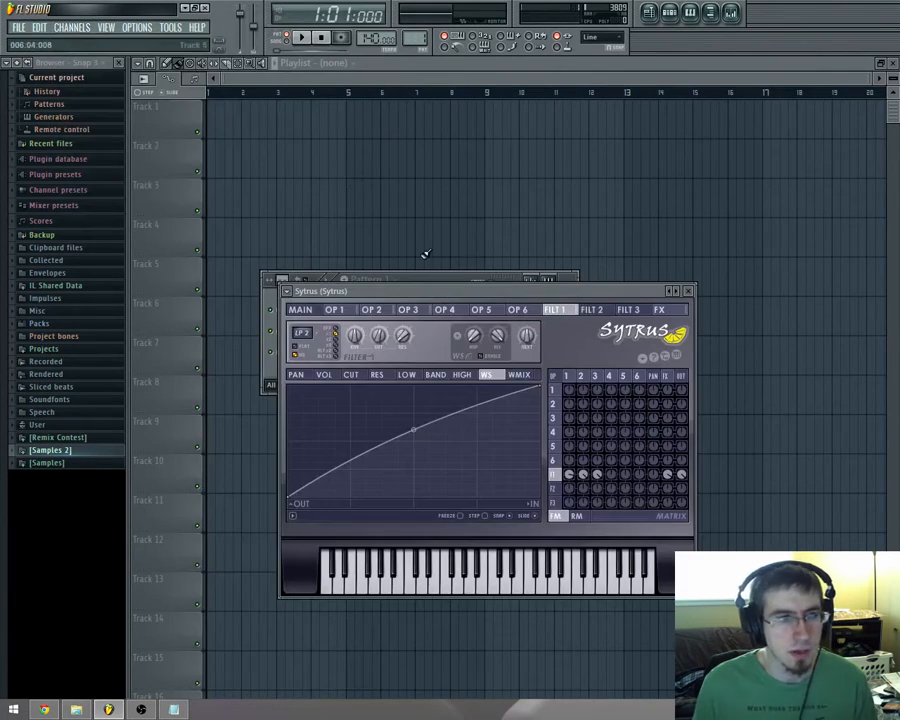
left_click_drag(458, 292, 484, 208)
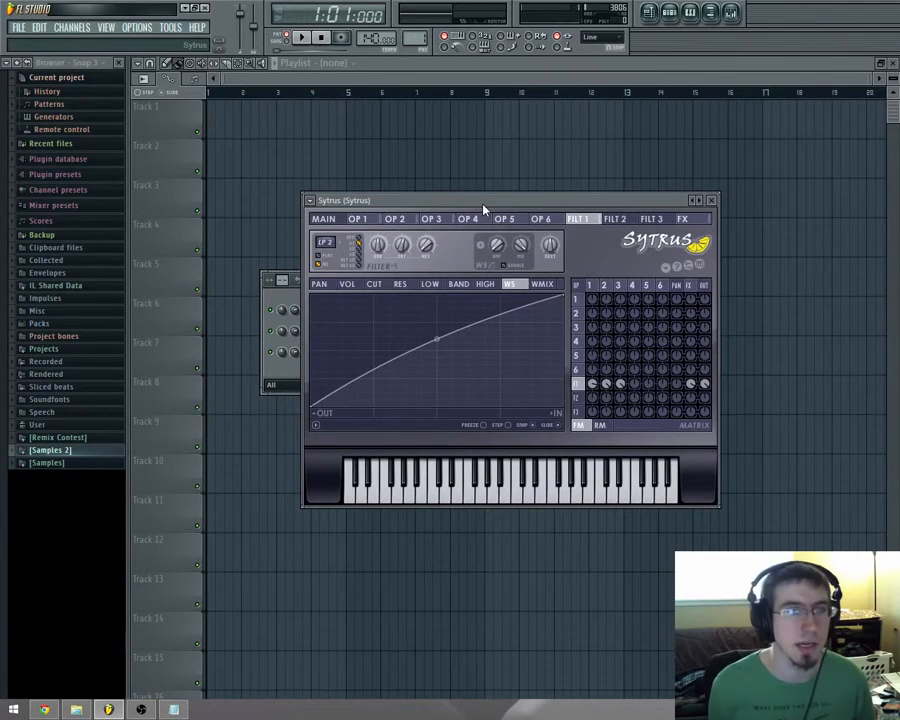
key("q")
key("w")
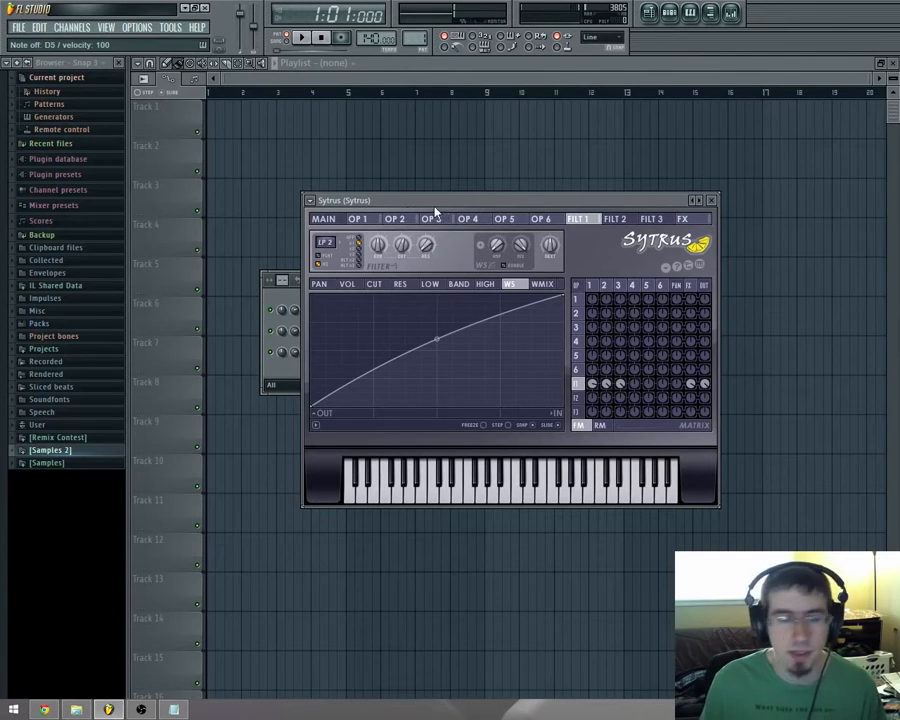
Load the Default preset in Sytrus
left_click(312, 202)
mouse_move(333, 242)
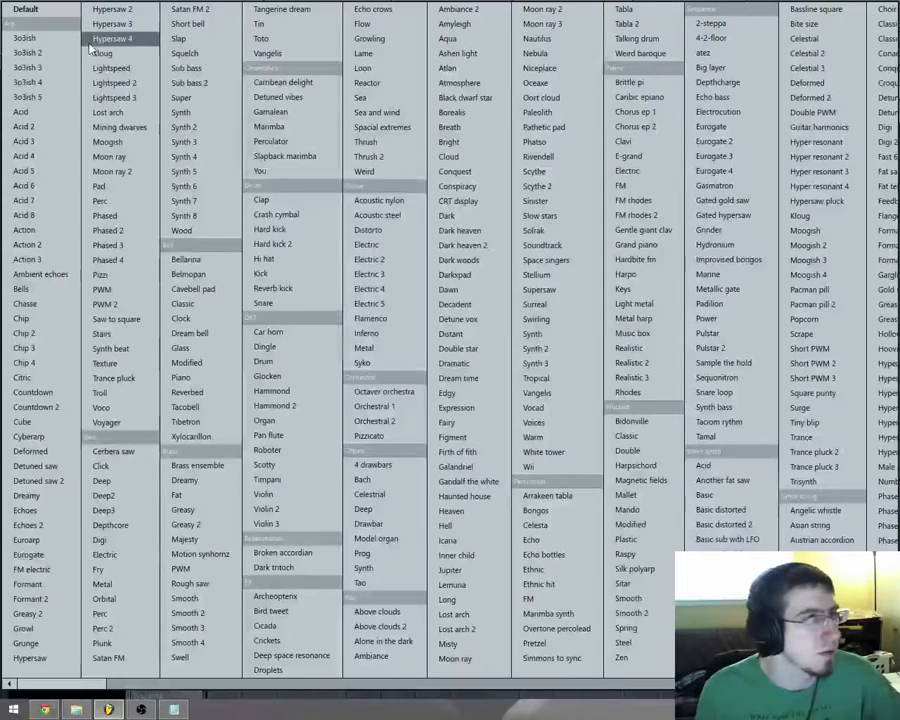
left_click(45, 12)
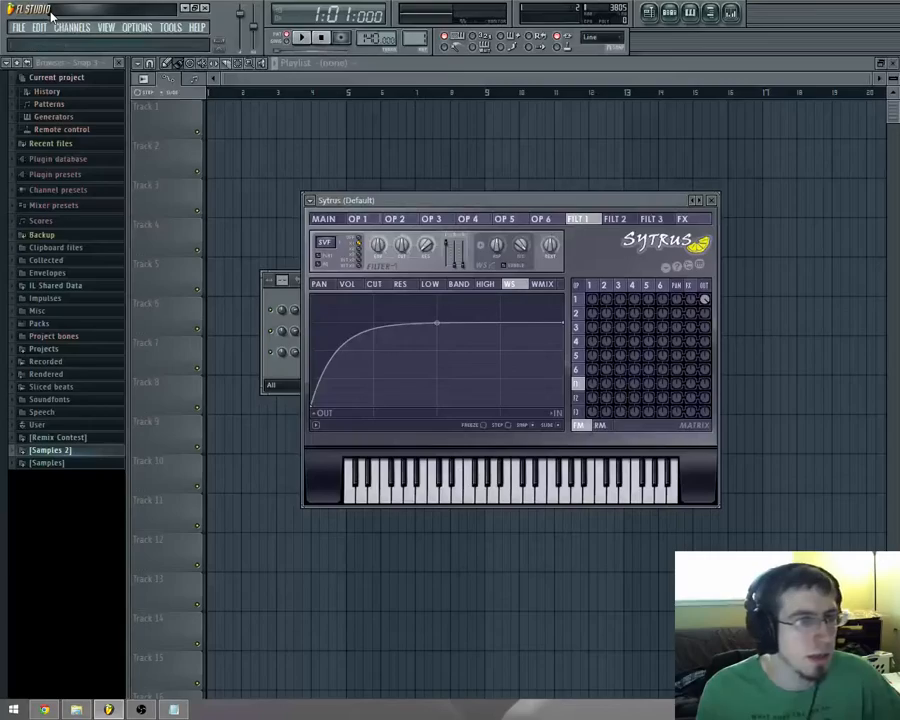
left_click_drag(416, 209, 410, 202)
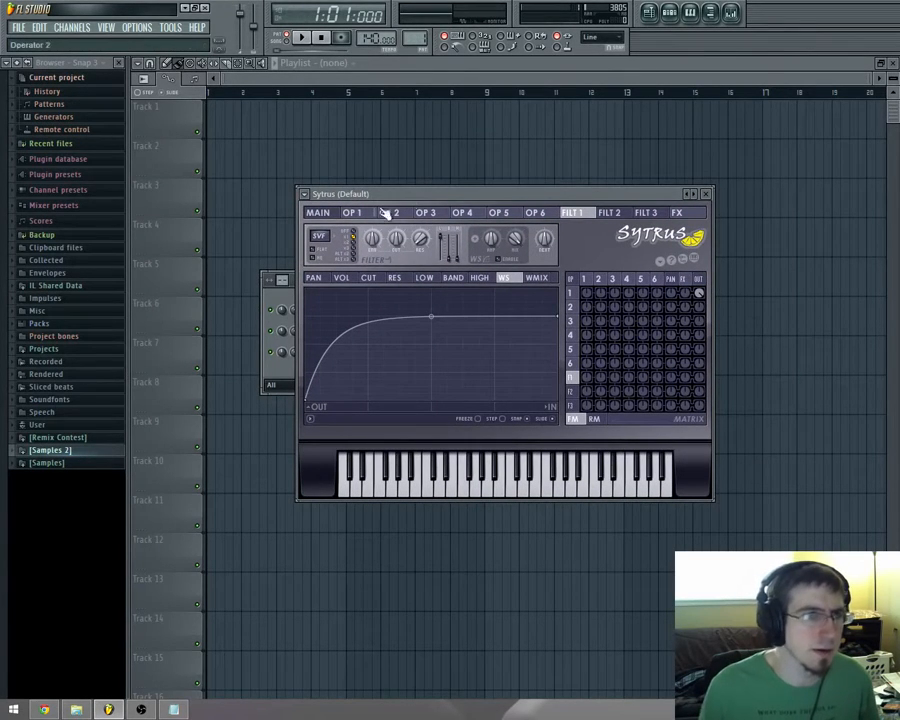
Change operator 1's waveform to a saw and set its frequency ratio to 1.0000
left_click(318, 213)
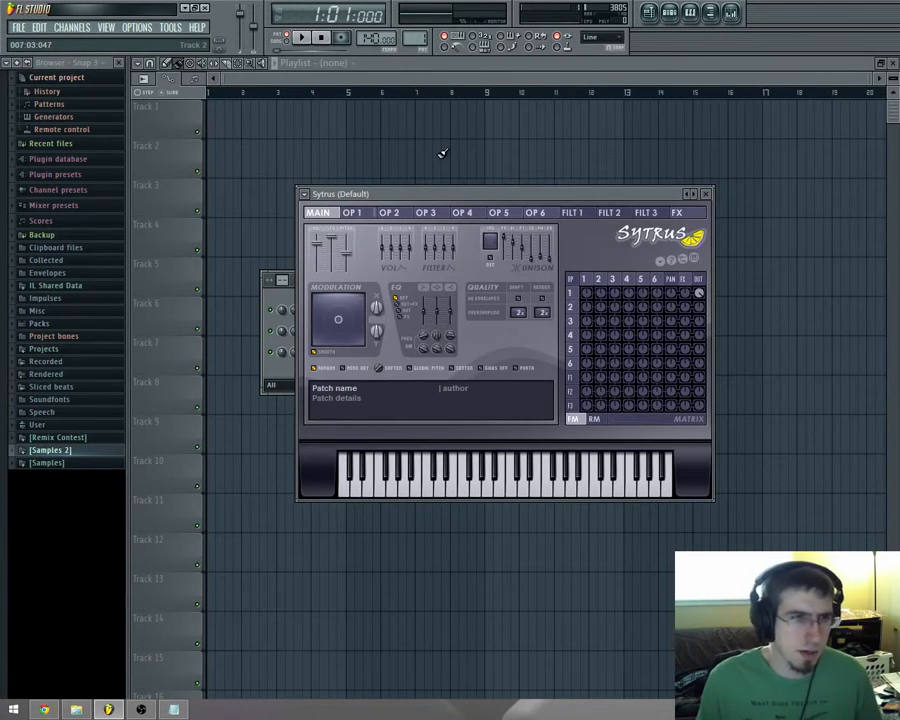
left_click(352, 213)
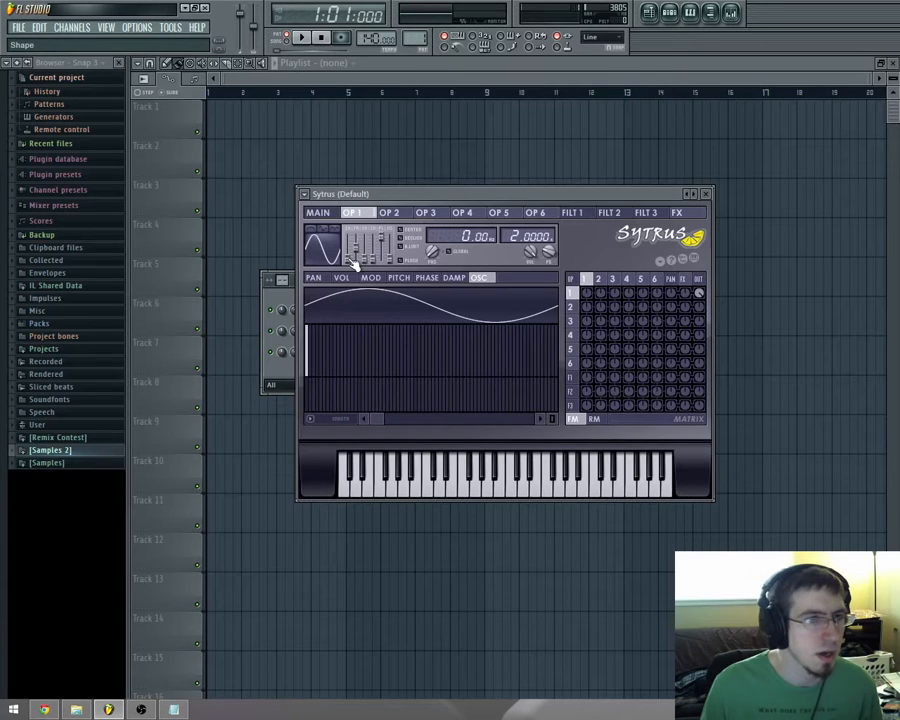
left_click_drag(352, 258, 352, 230)
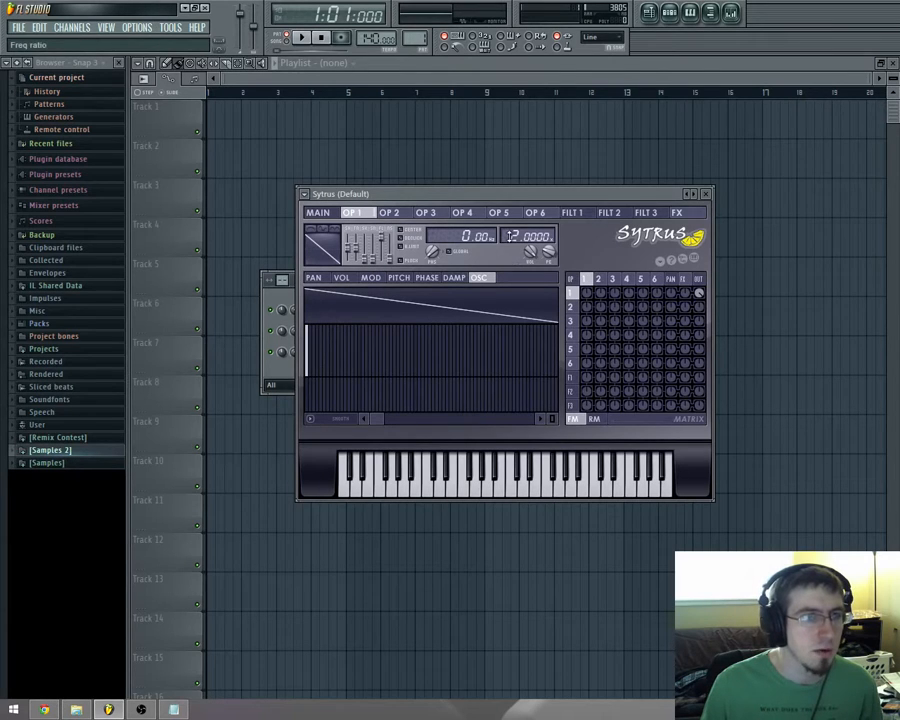
left_click_drag(515, 236, 515, 230)
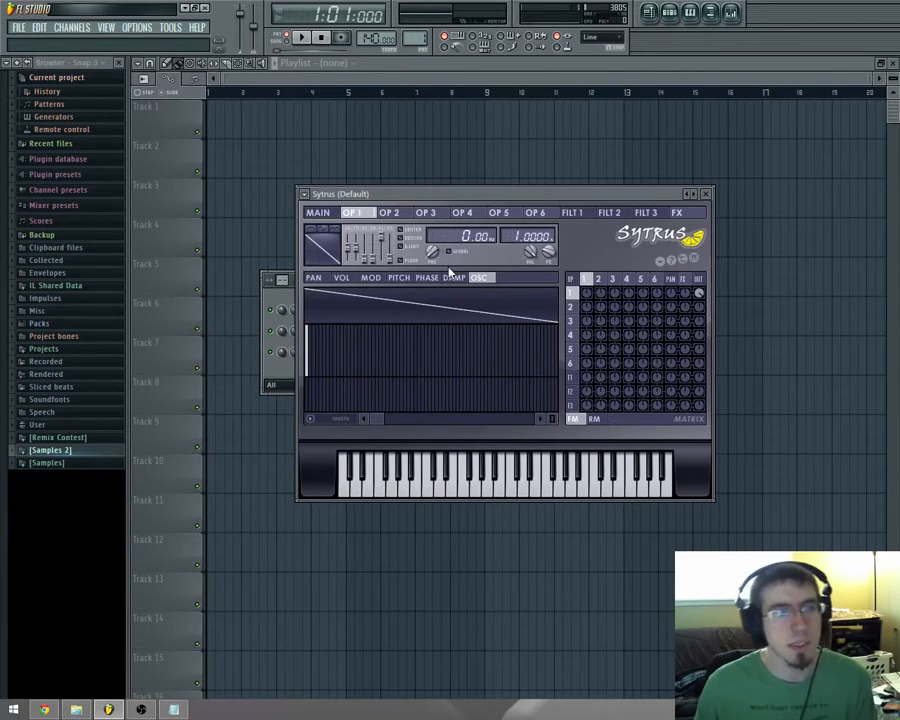
Enable the waveshaper on filter 1 and switch it to bipolar mode
left_click(572, 213)
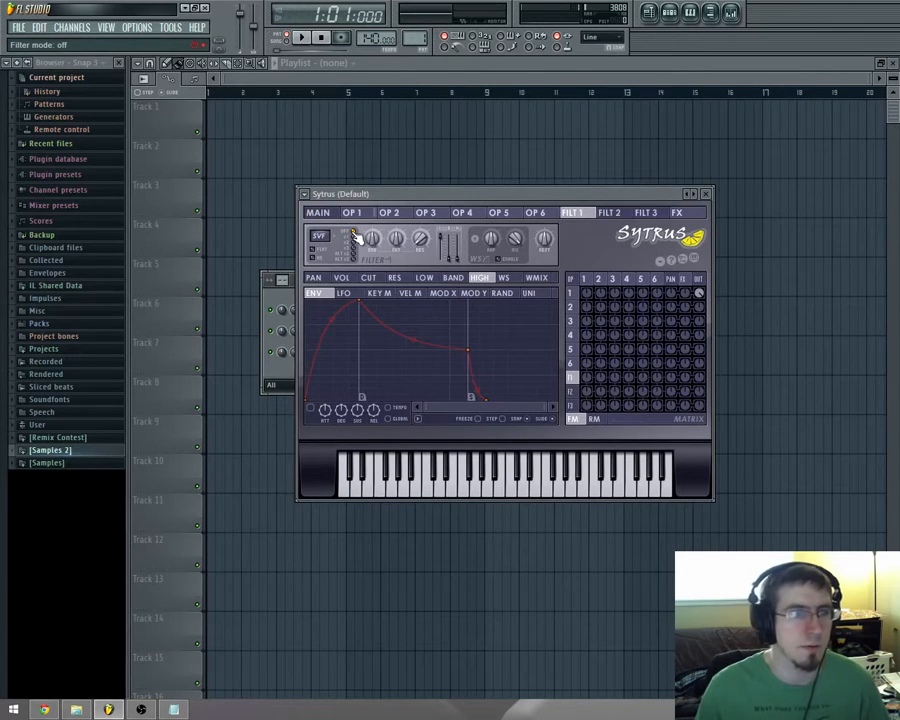
left_click(508, 265)
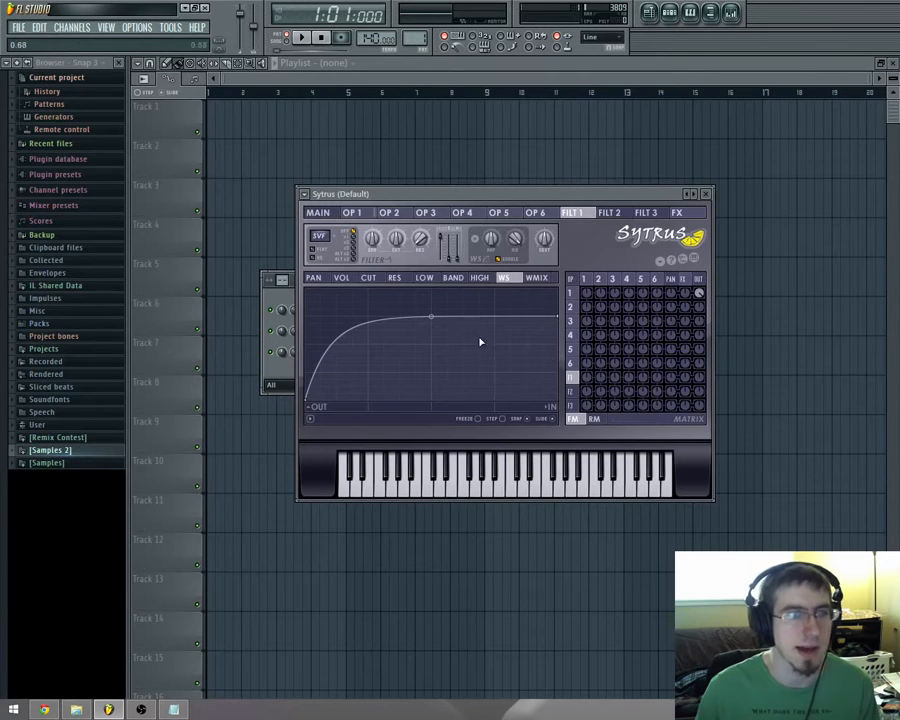
left_click(478, 244)
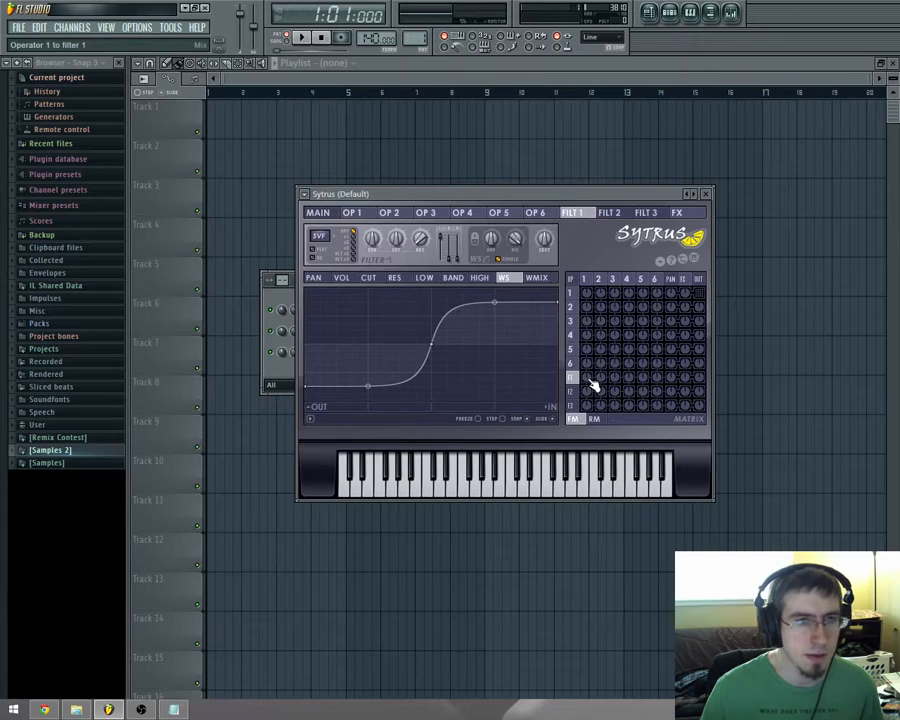
Route operator 1 into filter 1 and send filter 1 to the output in the modulation matrix
left_click_drag(588, 379, 588, 430)
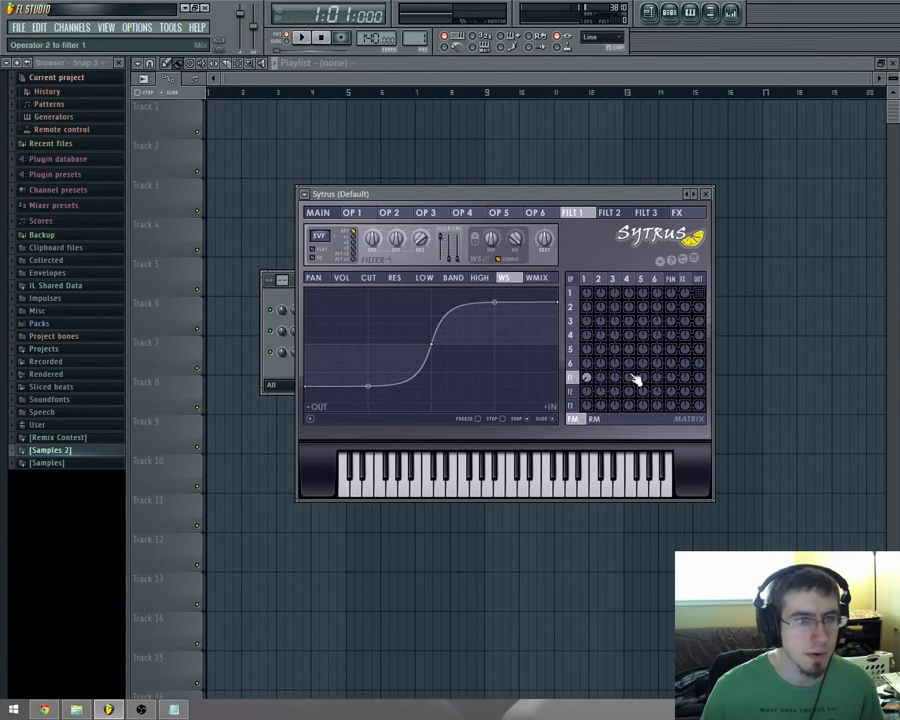
left_click_drag(700, 378, 700, 326)
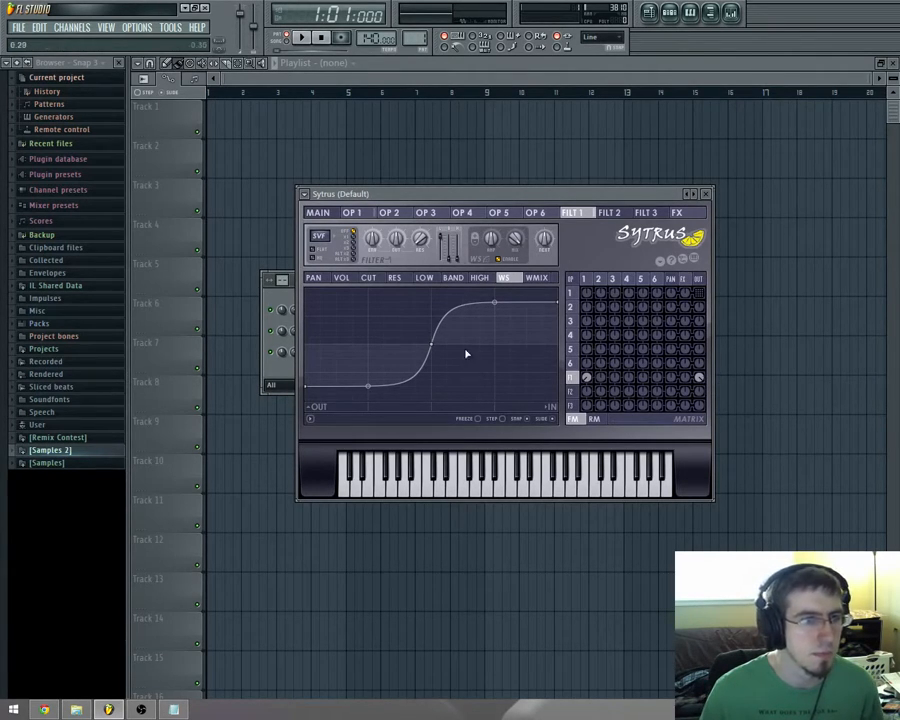
left_click_drag(468, 202, 494, 205)
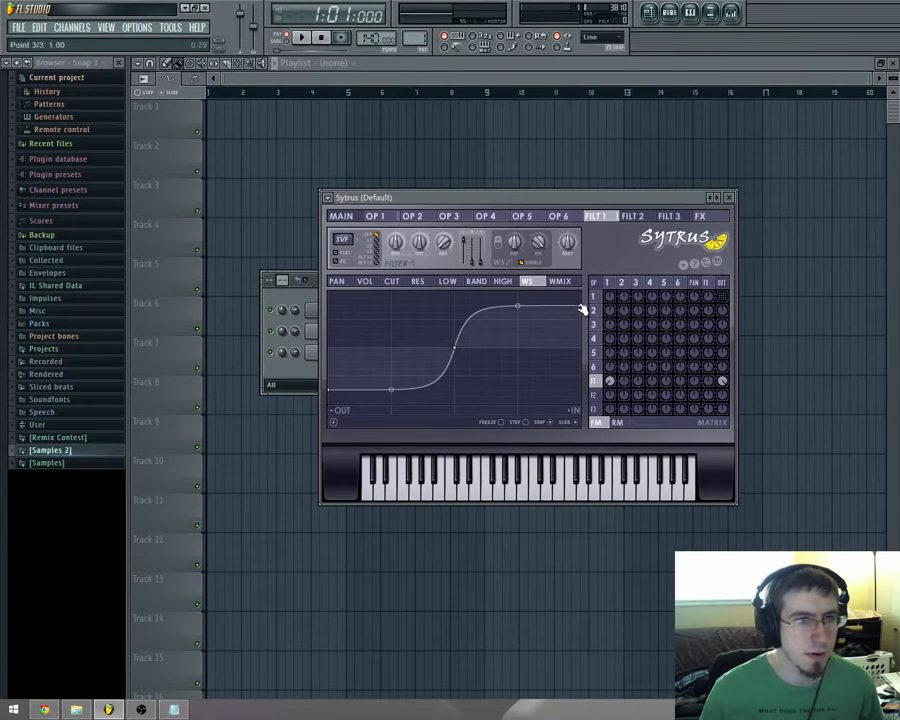
Flatten filter 1's waveshaper curve to a horizontal line at 0.00 and play a note to test it
left_click_drag(581, 306, 583, 280)
left_click_drag(329, 390, 320, 346)
left_click_drag(586, 296, 592, 348)
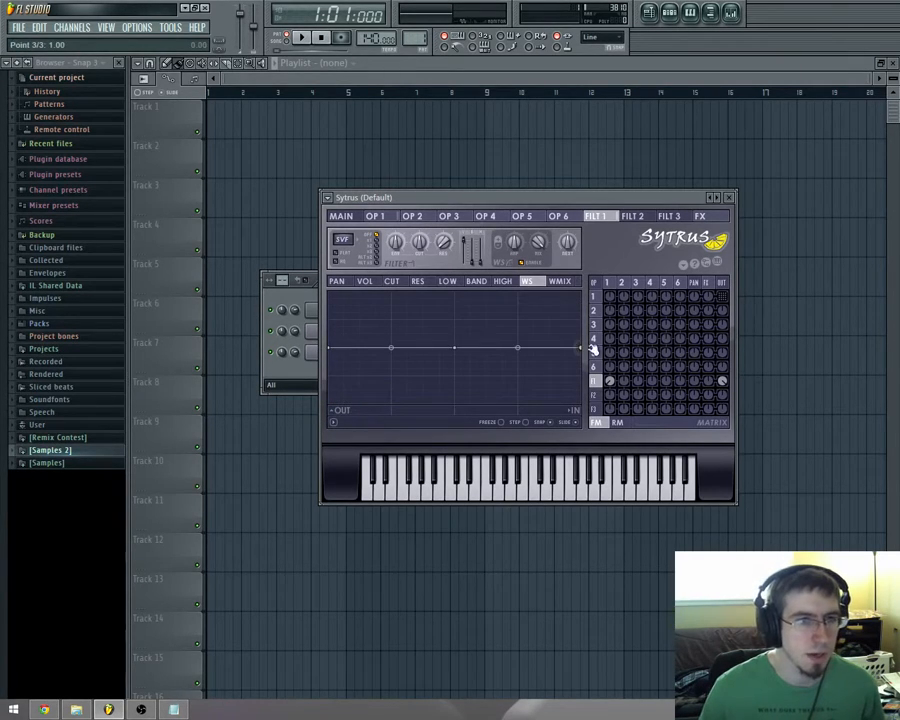
key("b")
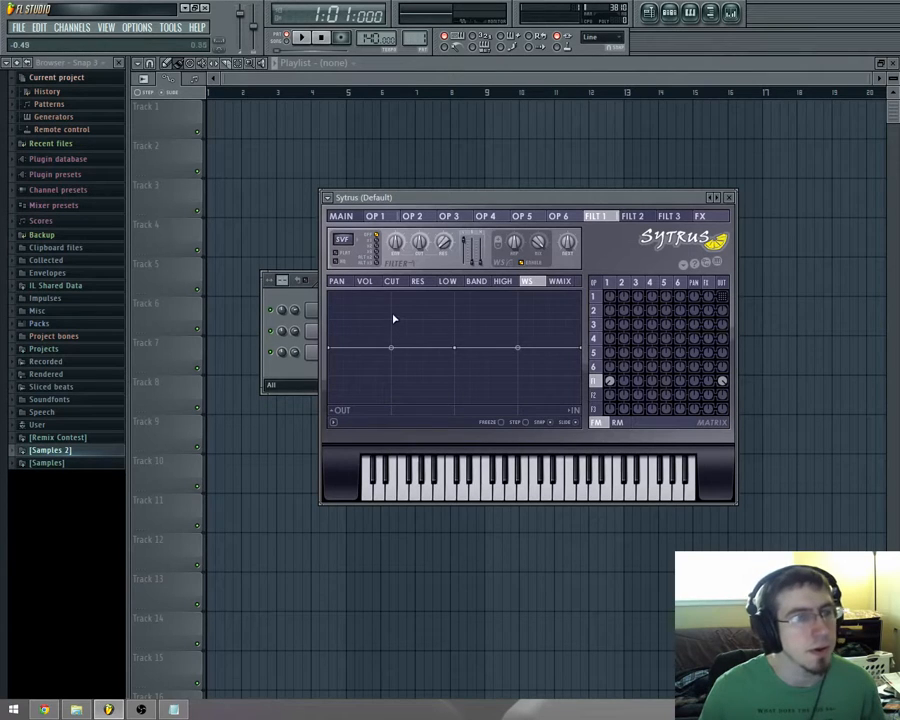
Shape the waveshaper curve into a triangle peaking at 1.00 at -0.50 and dipping to the minimum at 0.50, with straight segments
left_click_drag(398, 305, 393, 287)
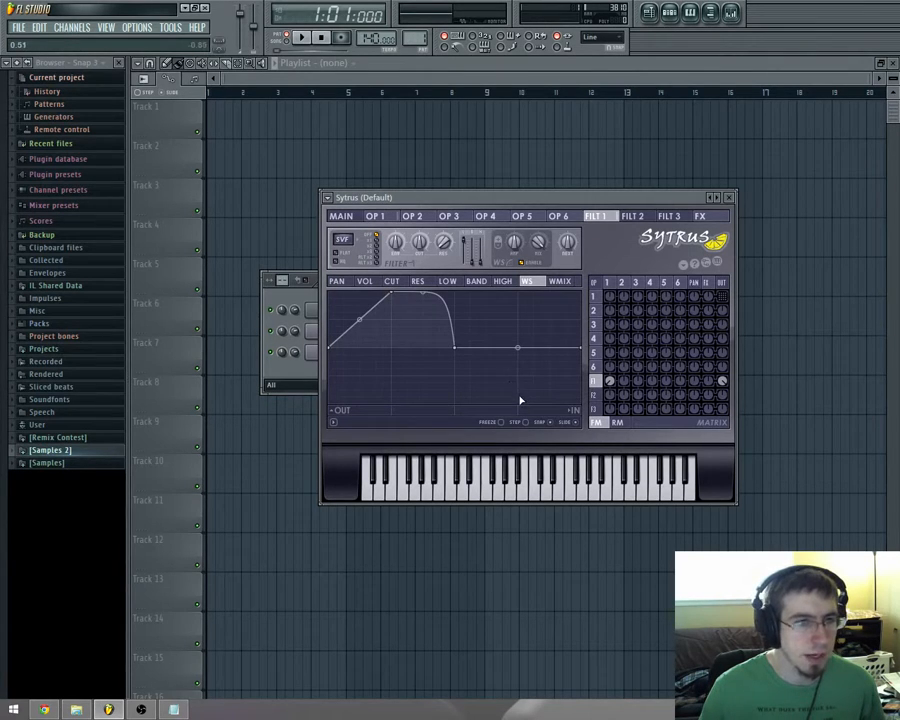
mouse_move(520, 400)
left_mouse_down()
mouse_move(522, 416)
mouse_move(517, 402)
left_mouse_up()
right_click(423, 293)
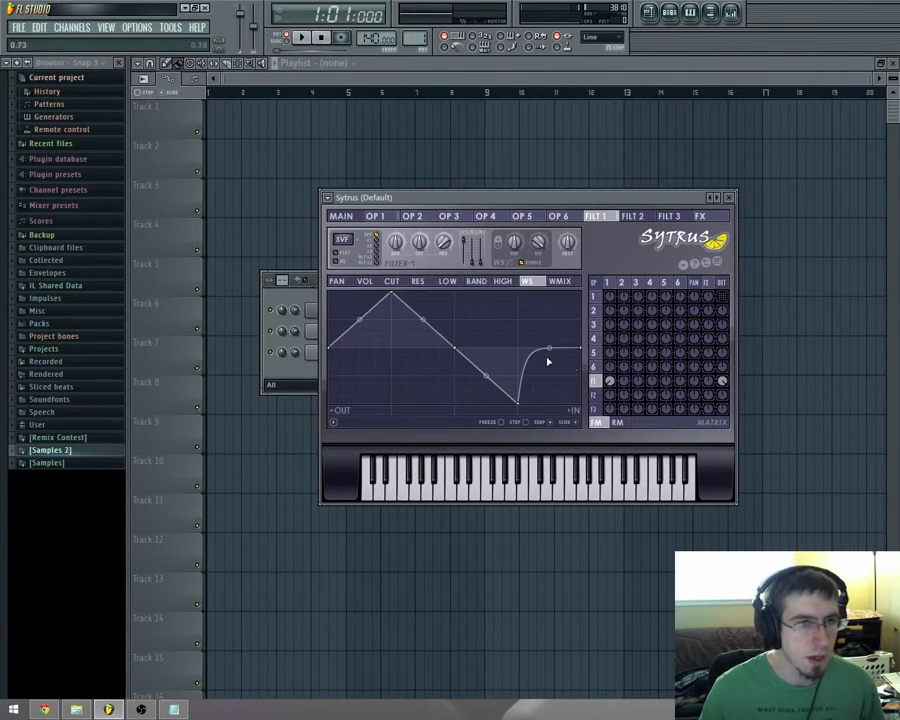
right_click(549, 348)
Try an extra point just after the curve's centre, remove it, and delete the centre point as well
left_click_drag(482, 325, 472, 317)
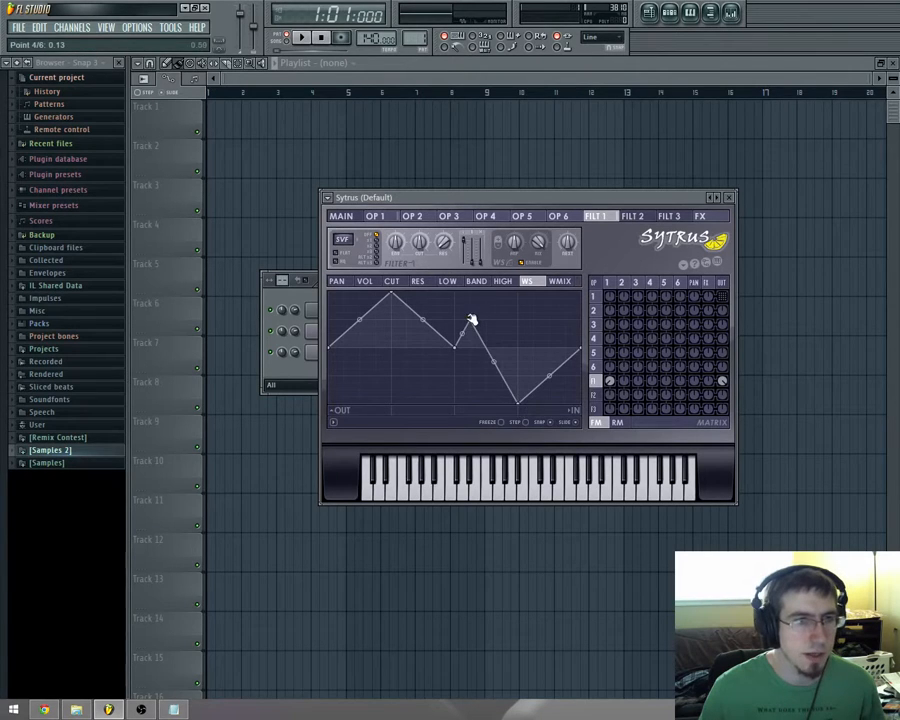
right_click(472, 320)
left_click(494, 345)
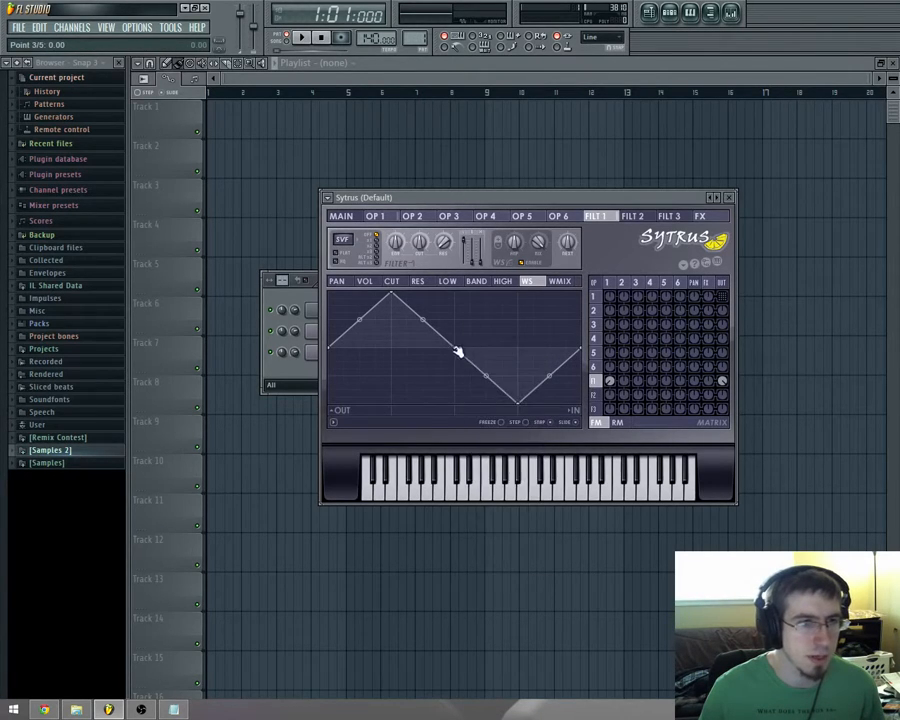
right_click(456, 349)
left_click(472, 368)
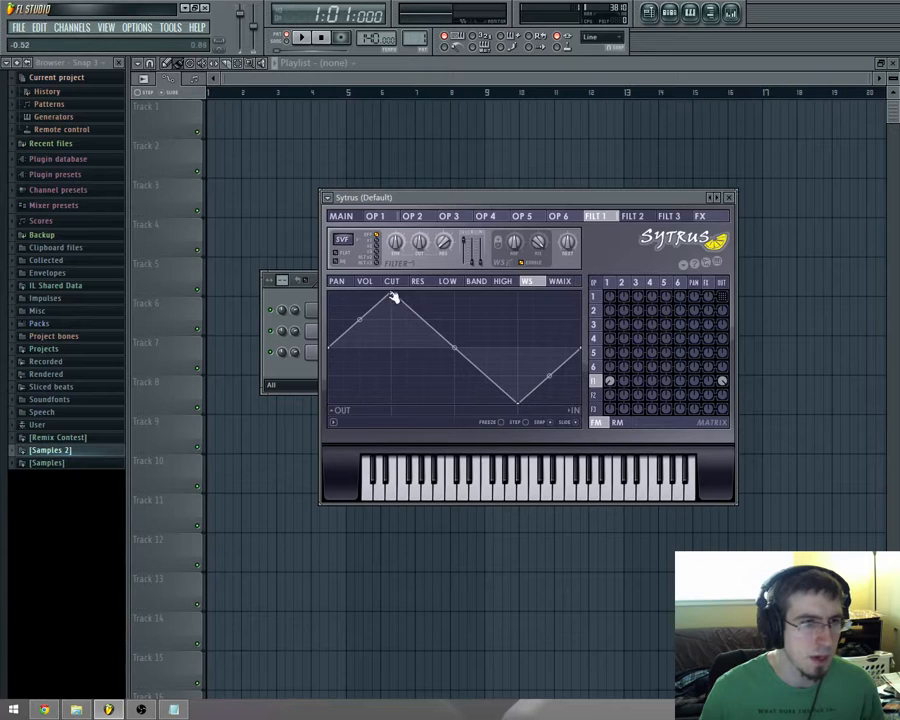
View the curve type options of the waveshaper's peak point and audition the triangle shape with several notes
right_click(392, 300)
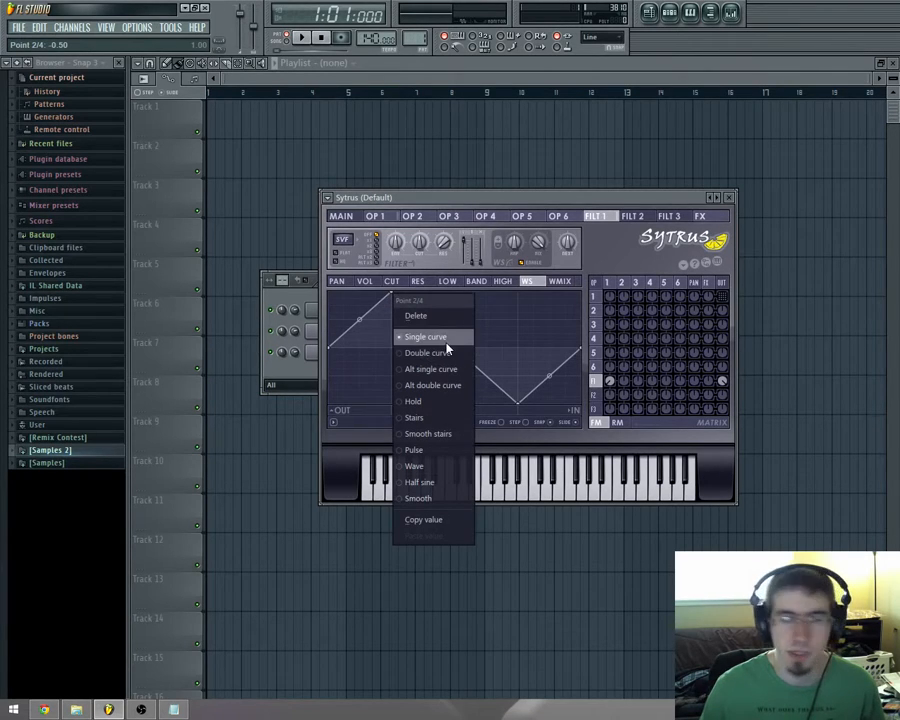
left_click(508, 202)
key("s")
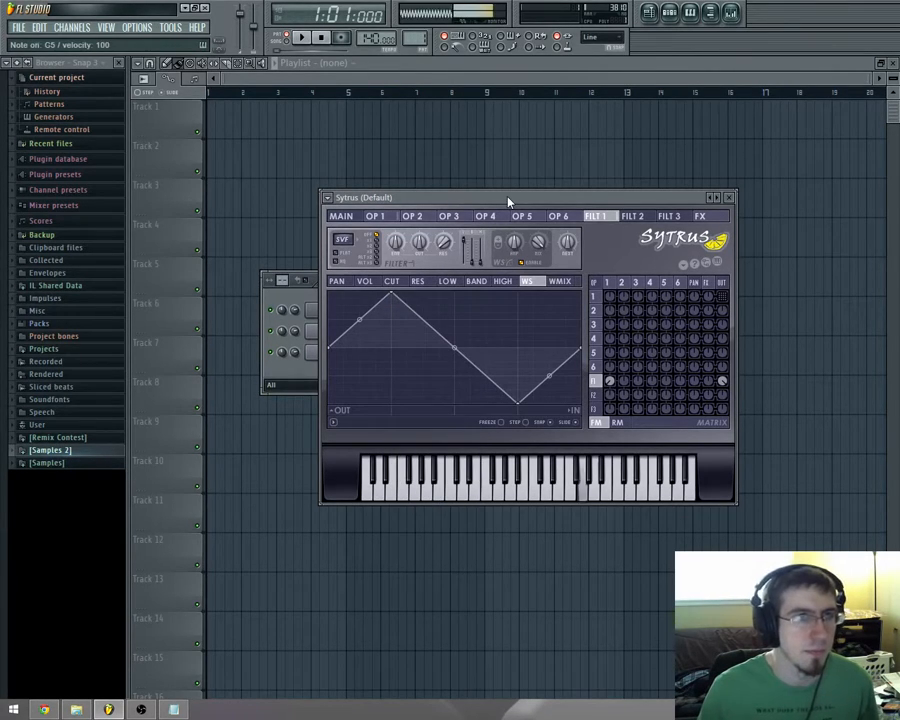
key("h")
key("d")
key("j")
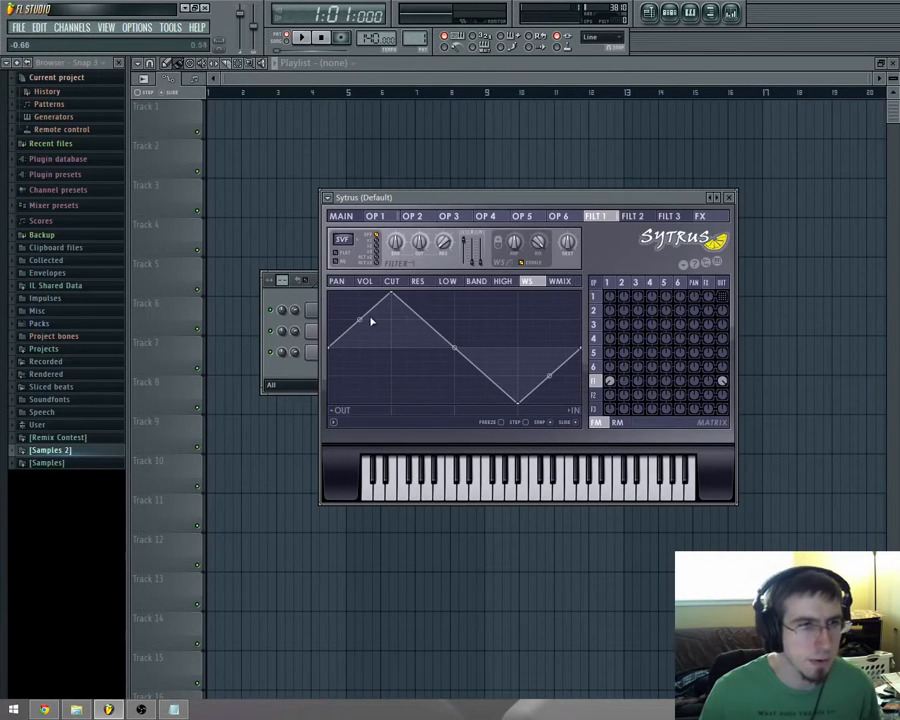
Bend the curve's three segments with tension so the triangle becomes a rounded, square-like shape, and play a test note
left_click_drag(361, 318, 358, 295)
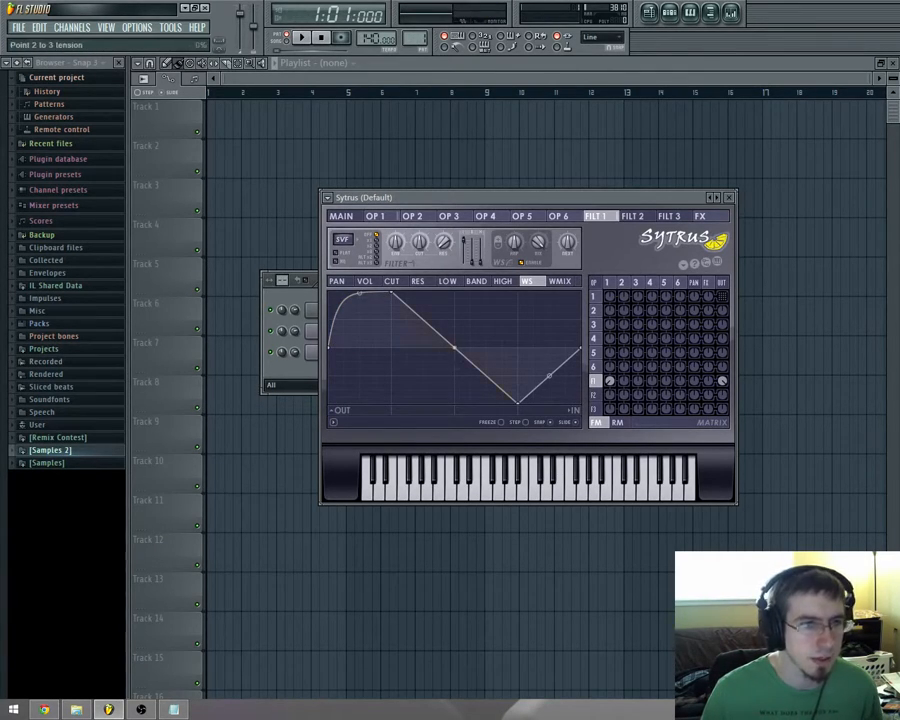
left_click_drag(455, 349, 455, 400)
left_click_drag(549, 375, 549, 353)
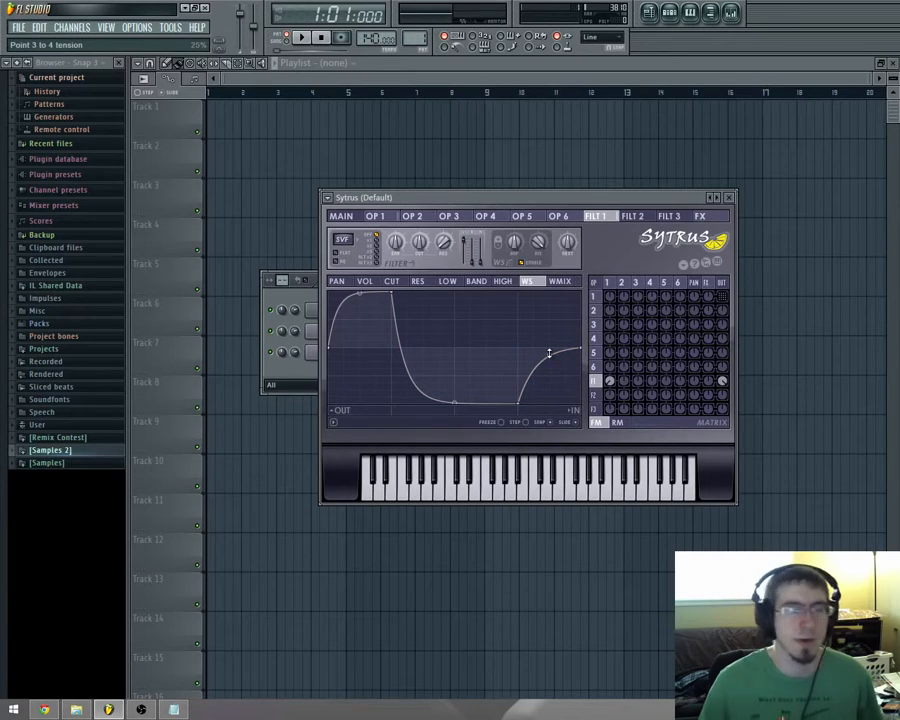
key("b")
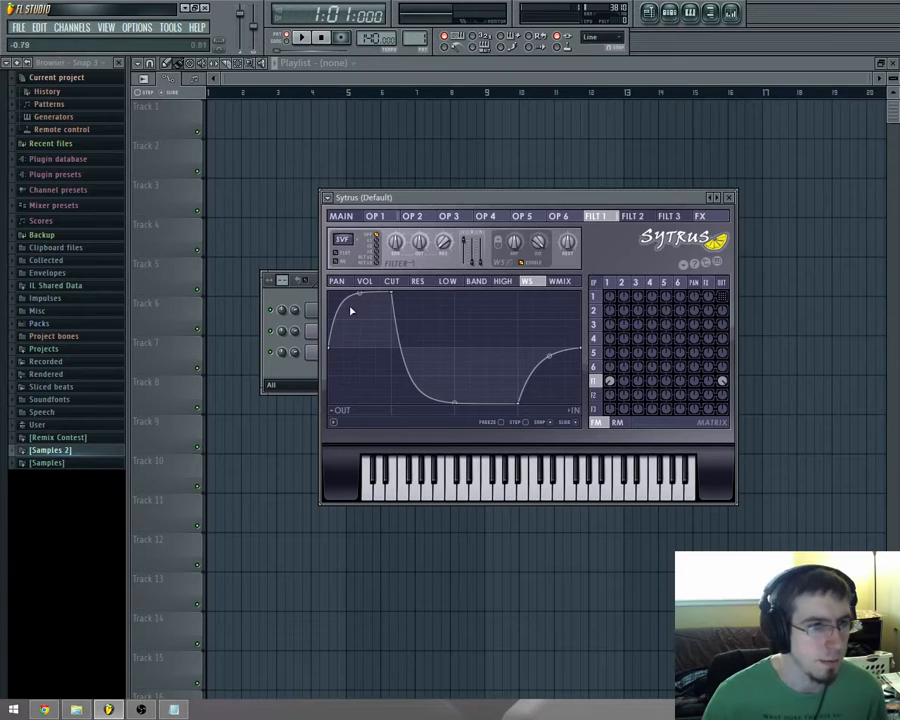
Square off the waveshaper curve: raise the start point to the maximum, add a vertical drop at -0.50, and lower the end to -1.00
left_click_drag(335, 347, 326, 246)
right_click(392, 390)
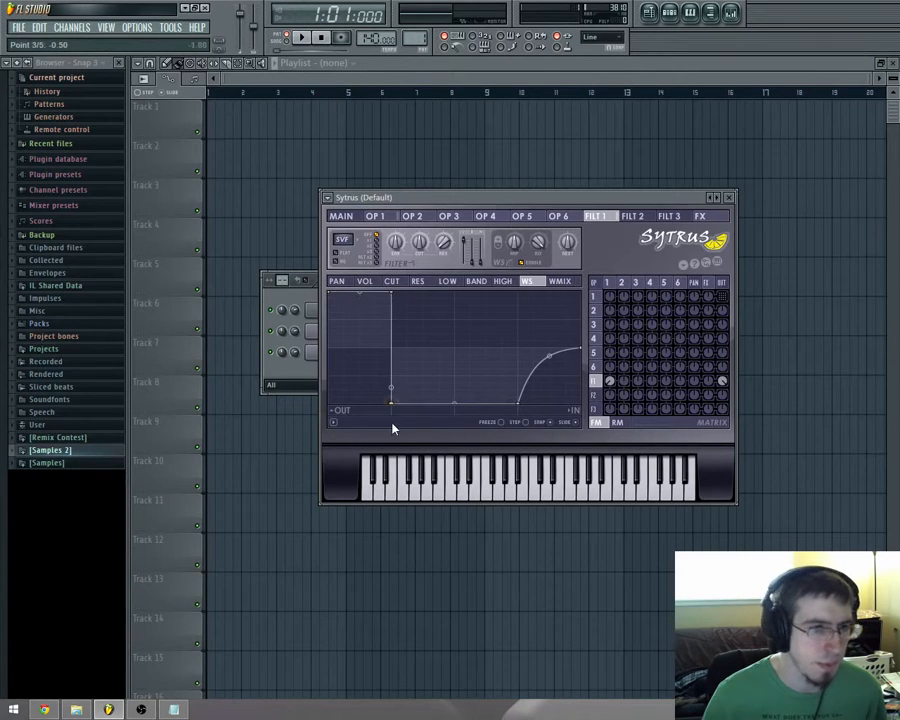
left_click_drag(576, 354, 588, 427)
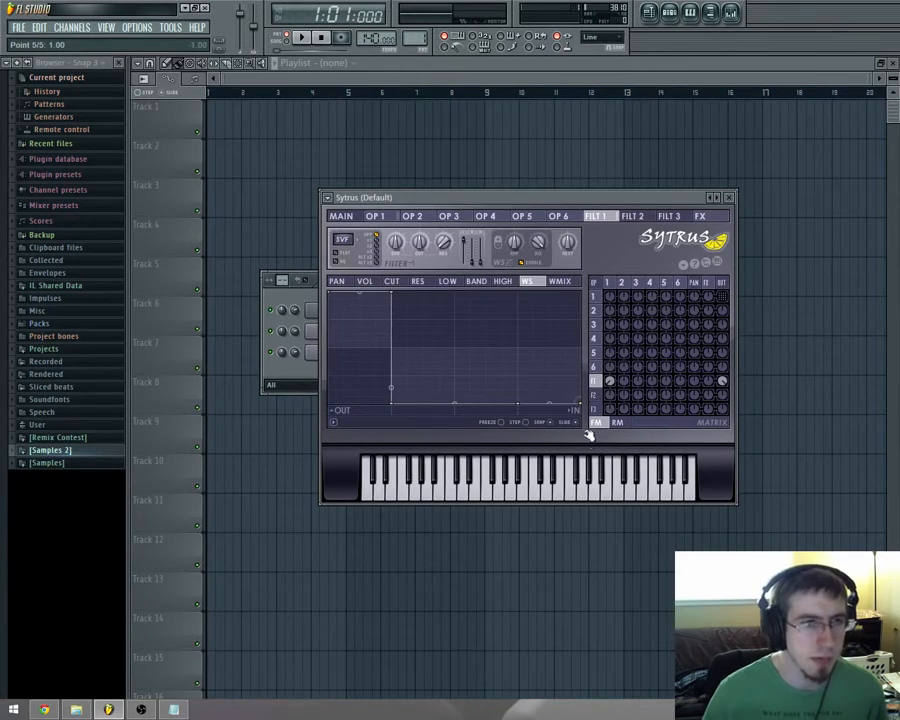